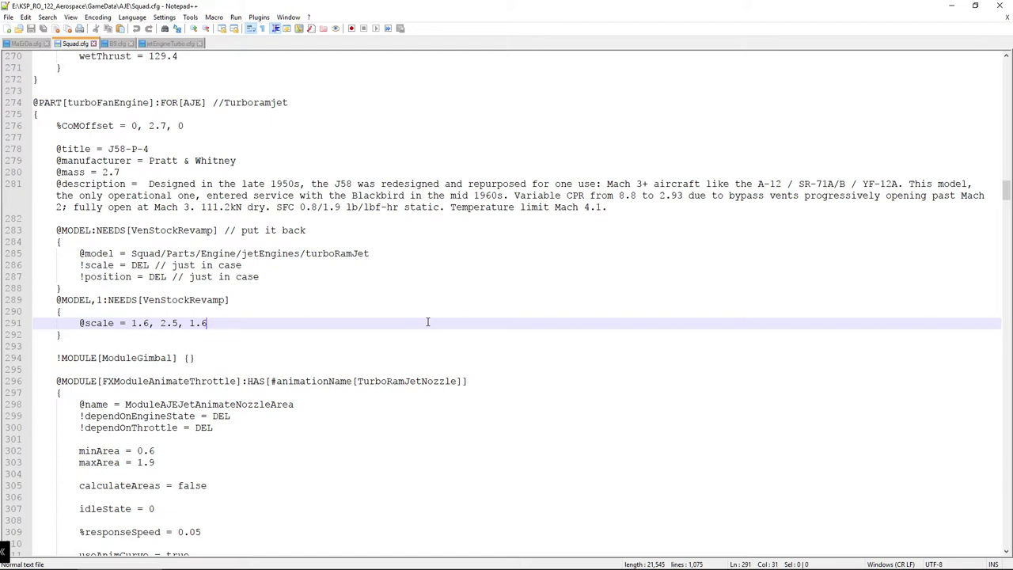
left_click(369, 276)
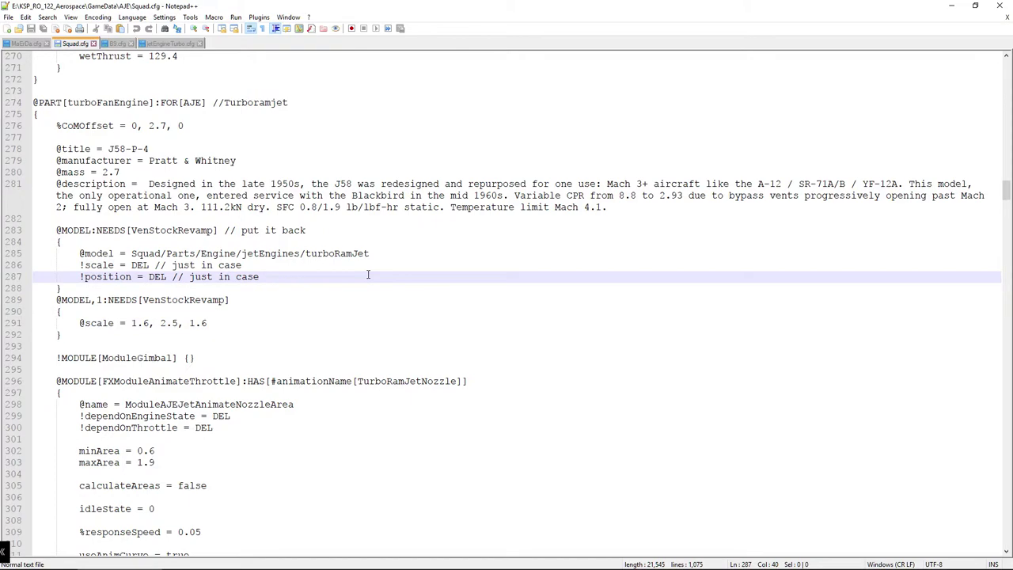
scroll(368, 274, "down", 12)
scroll(368, 274, "down", 3)
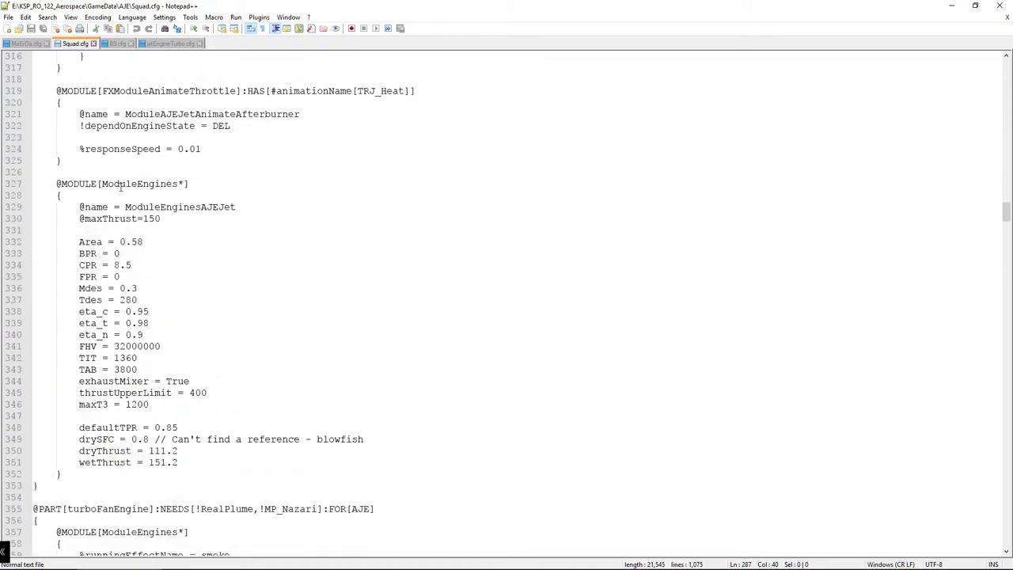
left_click_drag(102, 184, 178, 184)
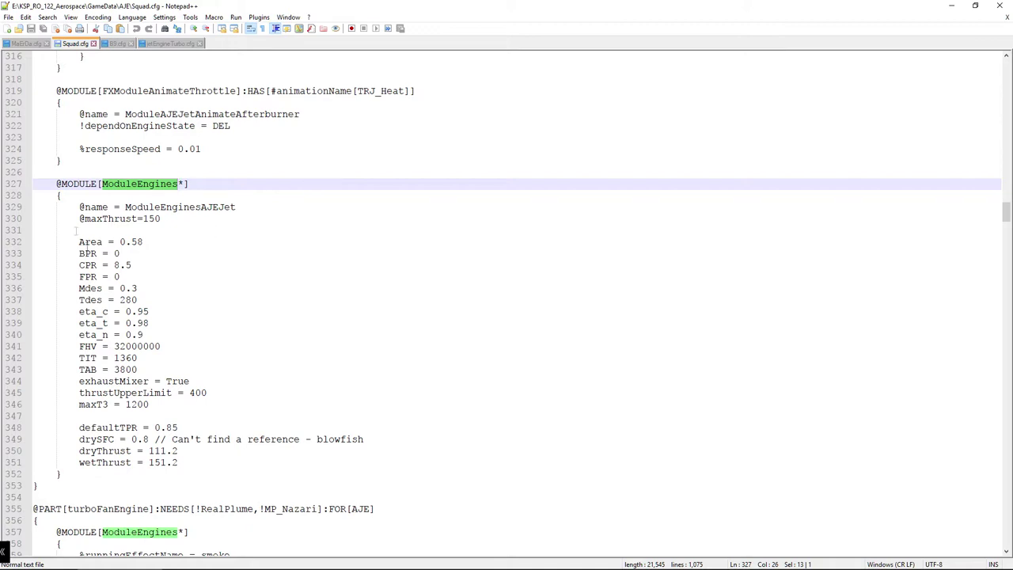
left_click_drag(79, 206, 219, 459)
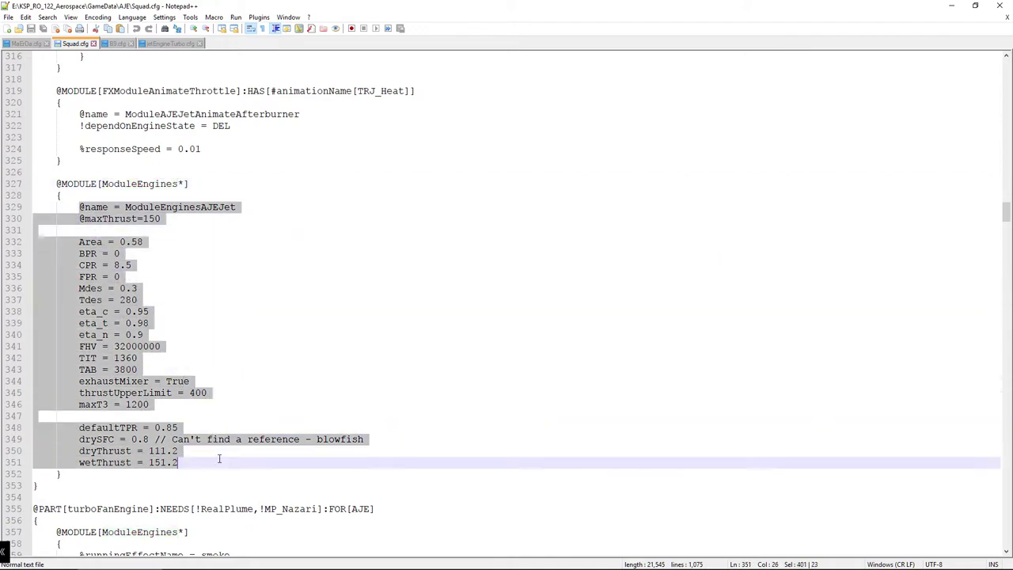
left_click(256, 293)
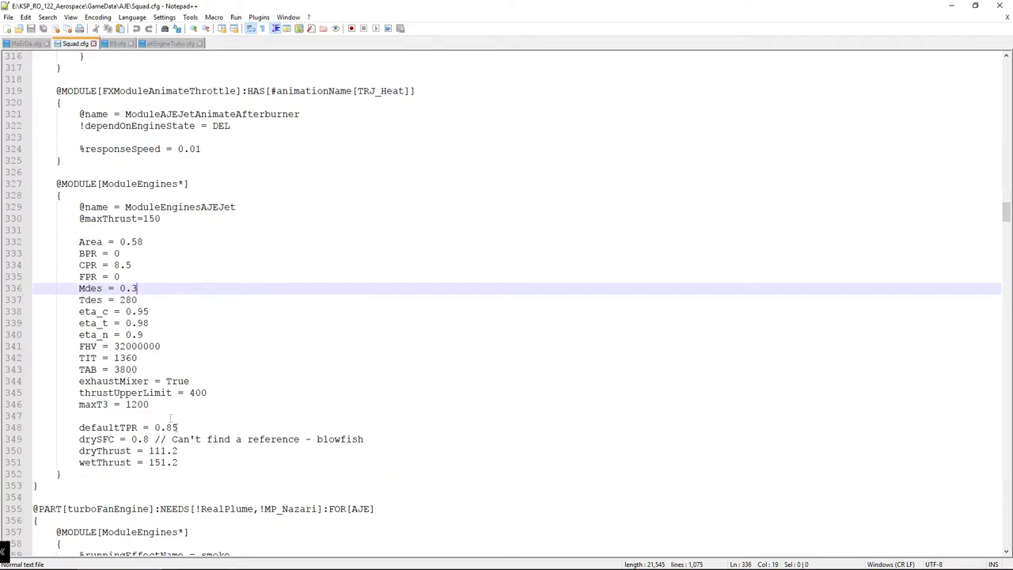
scroll(207, 428, "up", 1)
Step: Scroll up to line 273 and highlight the J58-P-4 title, then look over the description
scroll(207, 427, "up", 11)
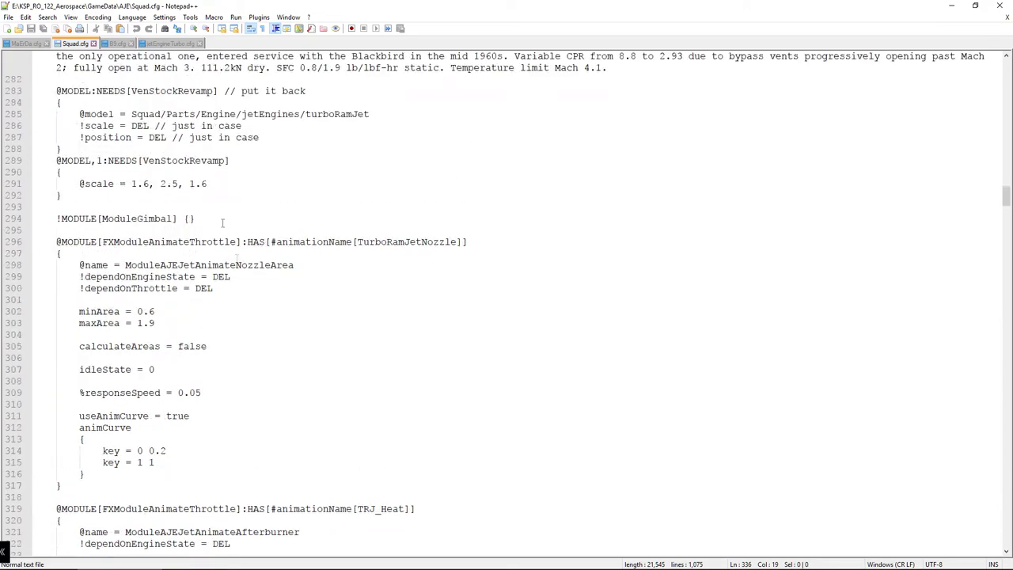
scroll(171, 183, "up", 2)
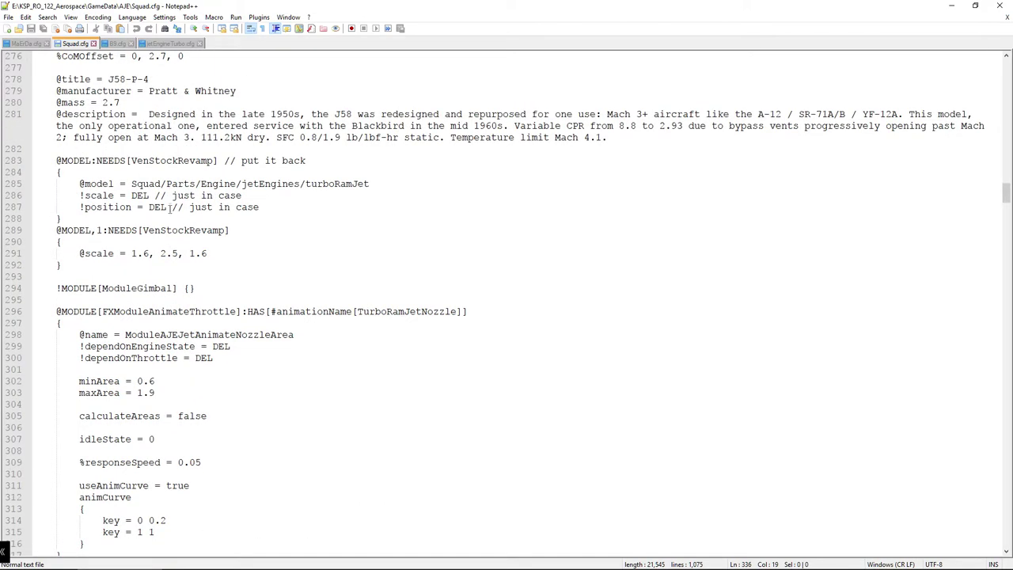
scroll(170, 209, "up", 1)
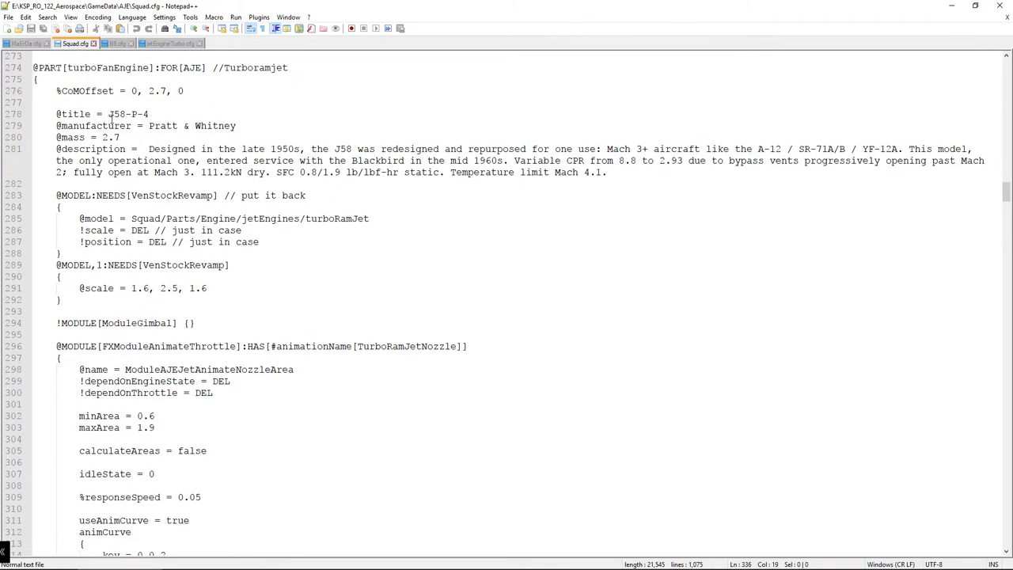
left_click_drag(108, 114, 149, 115)
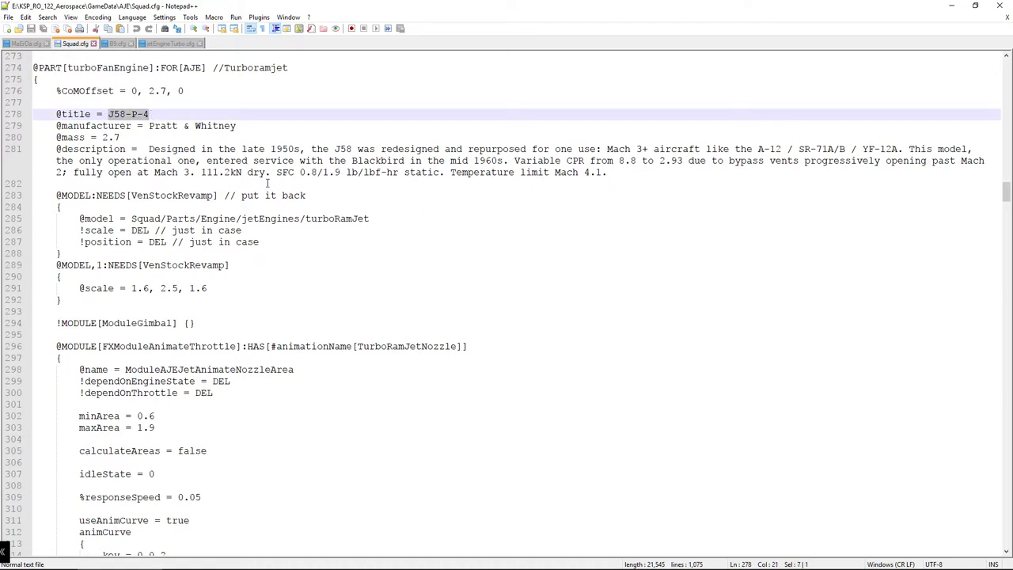
left_click(278, 171)
scroll(375, 182, "down", 3)
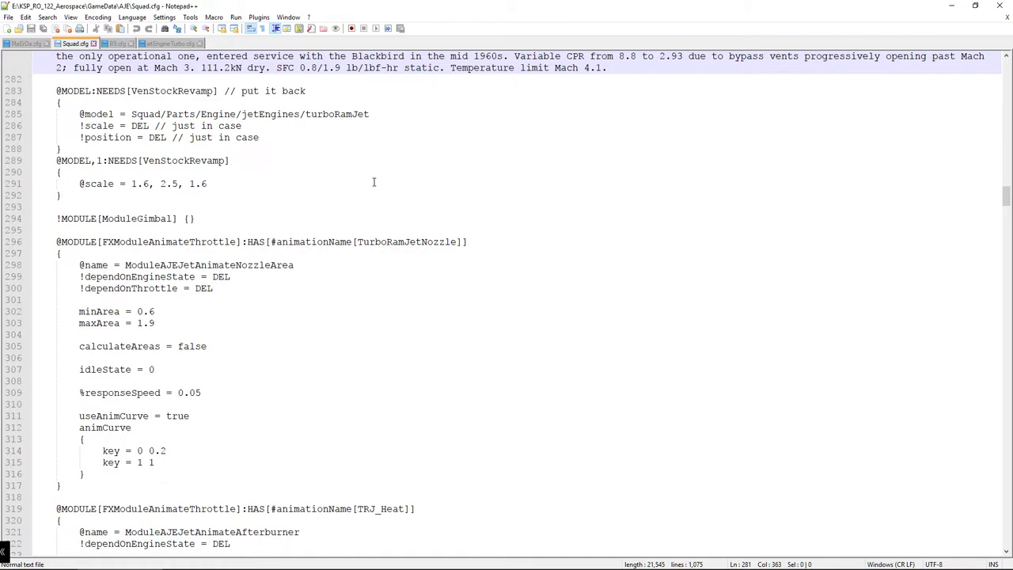
scroll(373, 183, "up", 4)
left_click(211, 173)
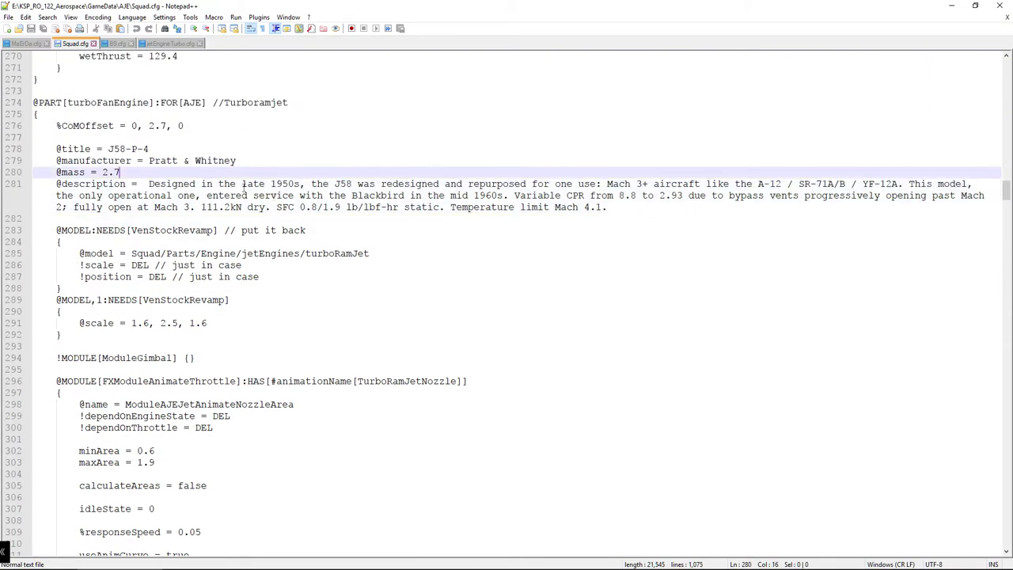
left_click_drag(450, 207, 607, 210)
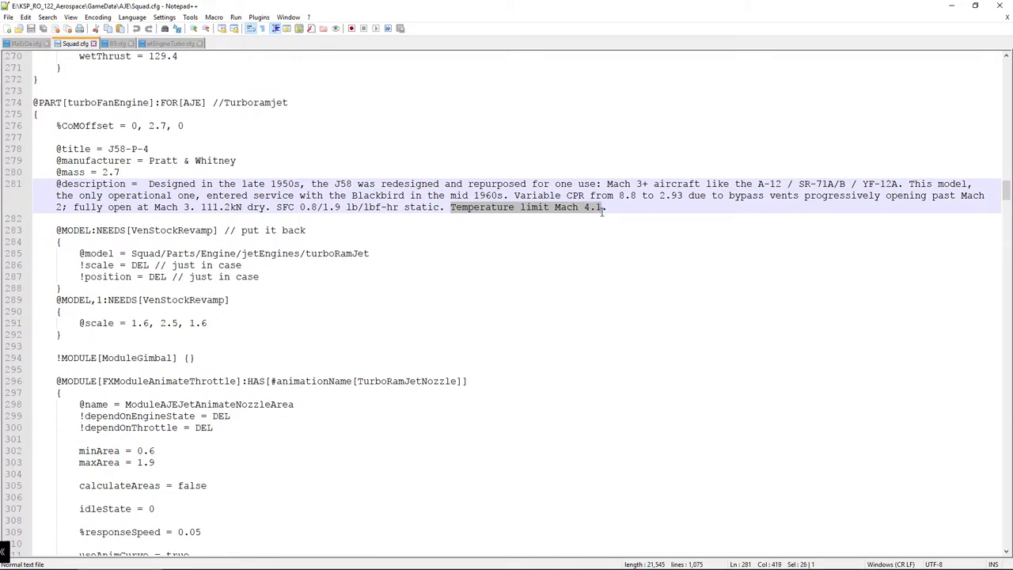
left_click(509, 267)
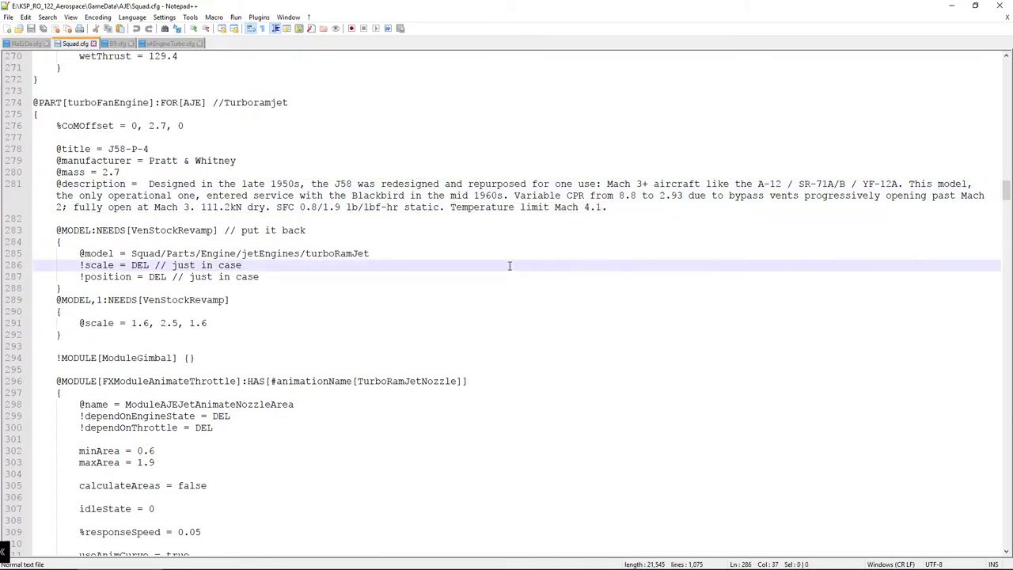
scroll(505, 274, "down", 3)
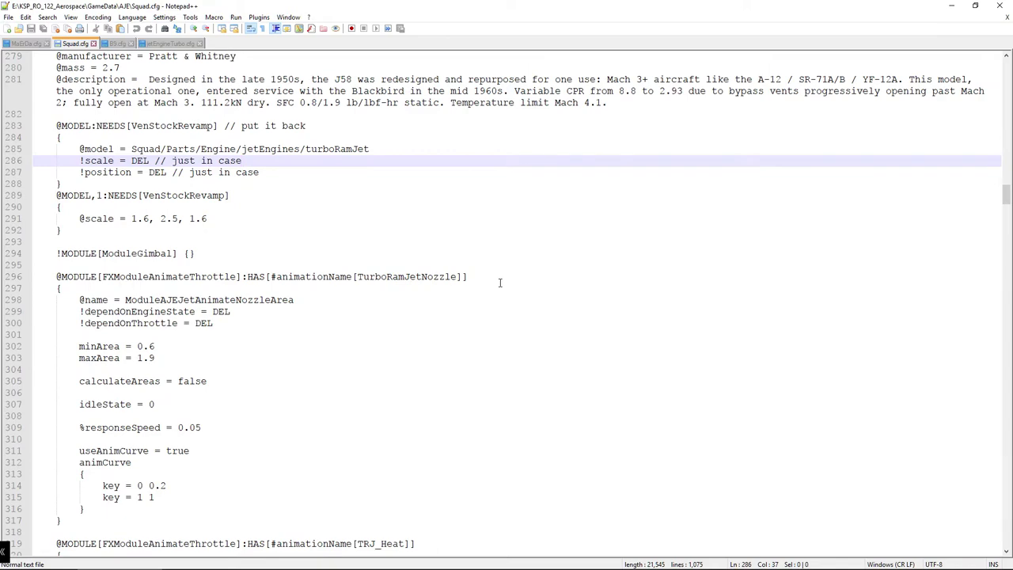
scroll(500, 282, "up", 1)
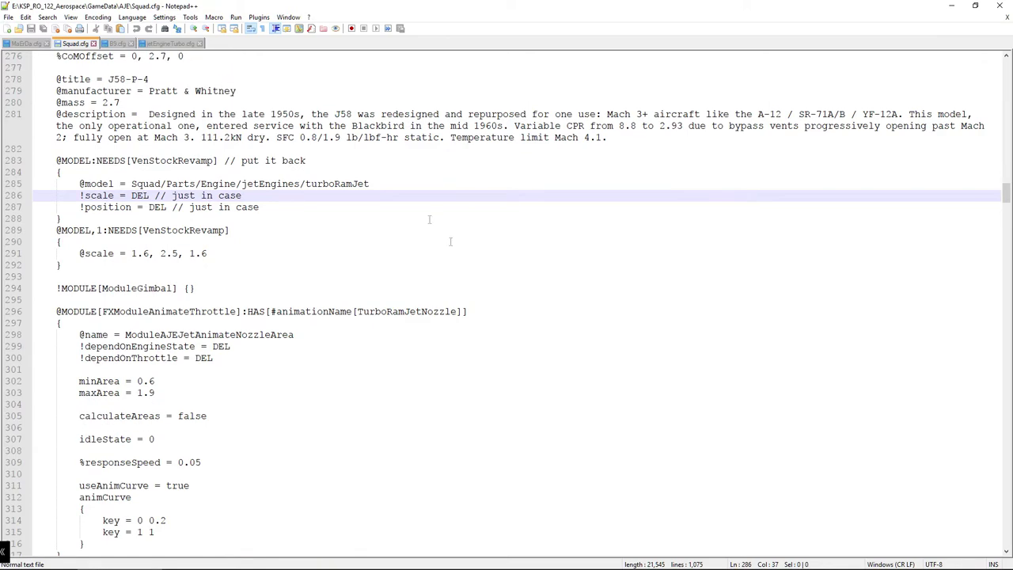
left_click(316, 358)
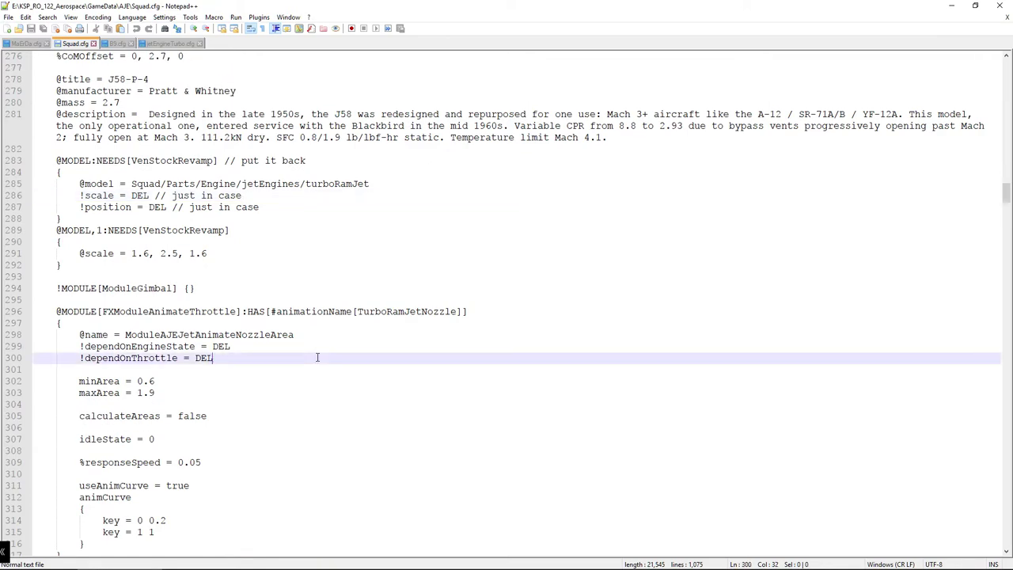
scroll(316, 358, "down", 2)
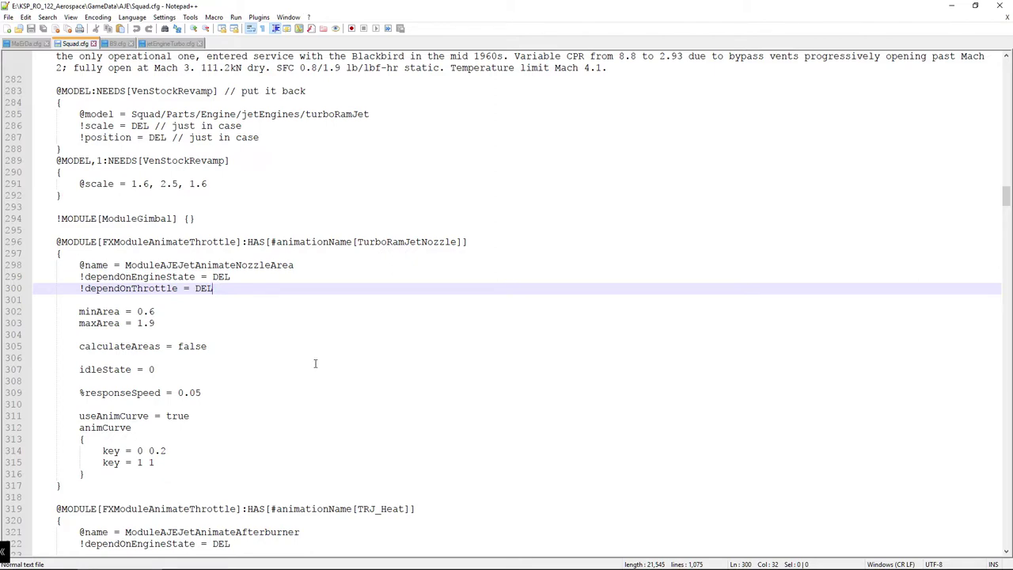
scroll(317, 356, "up", 3)
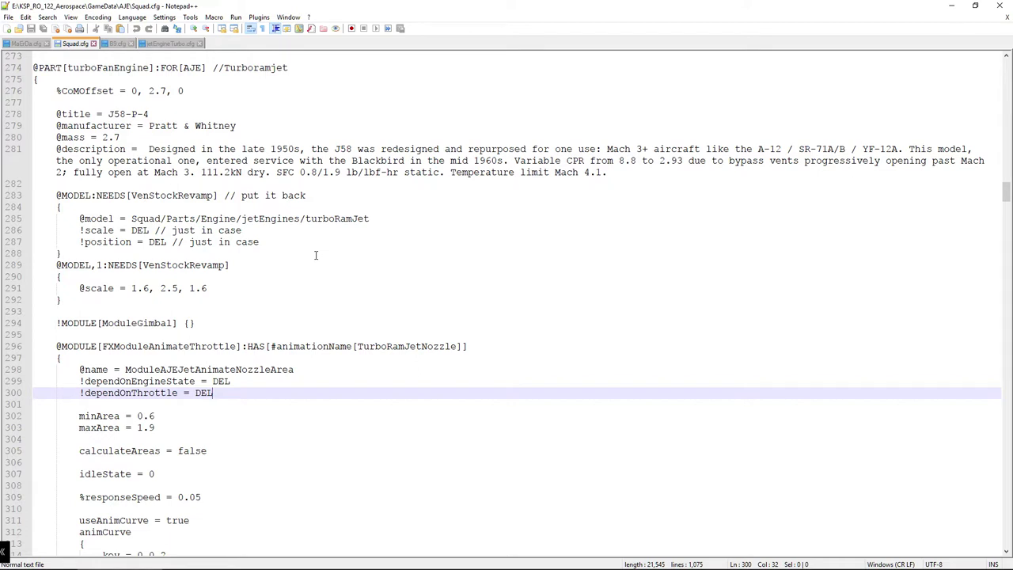
scroll(314, 257, "down", 2)
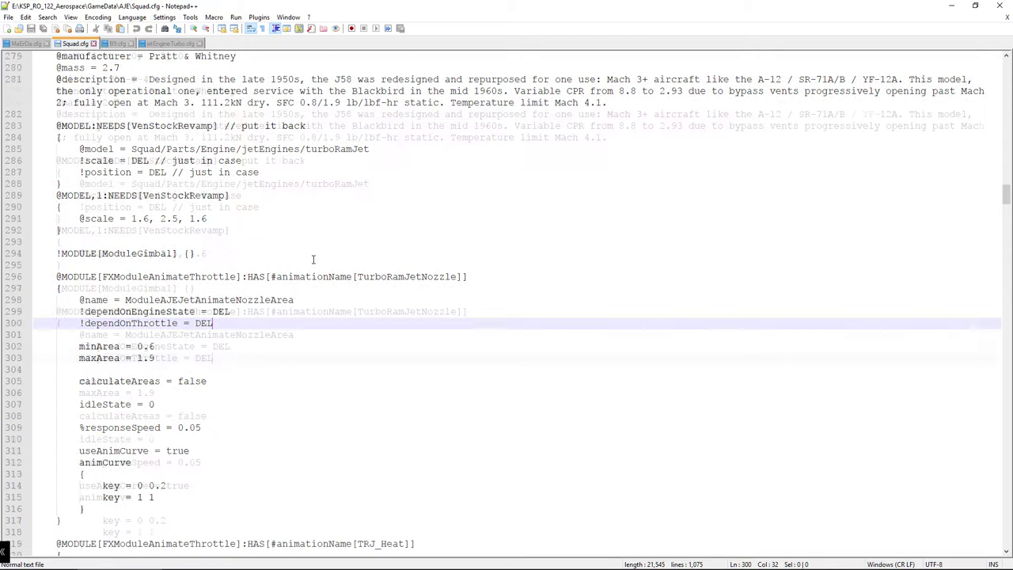
scroll(317, 258, "up", 1)
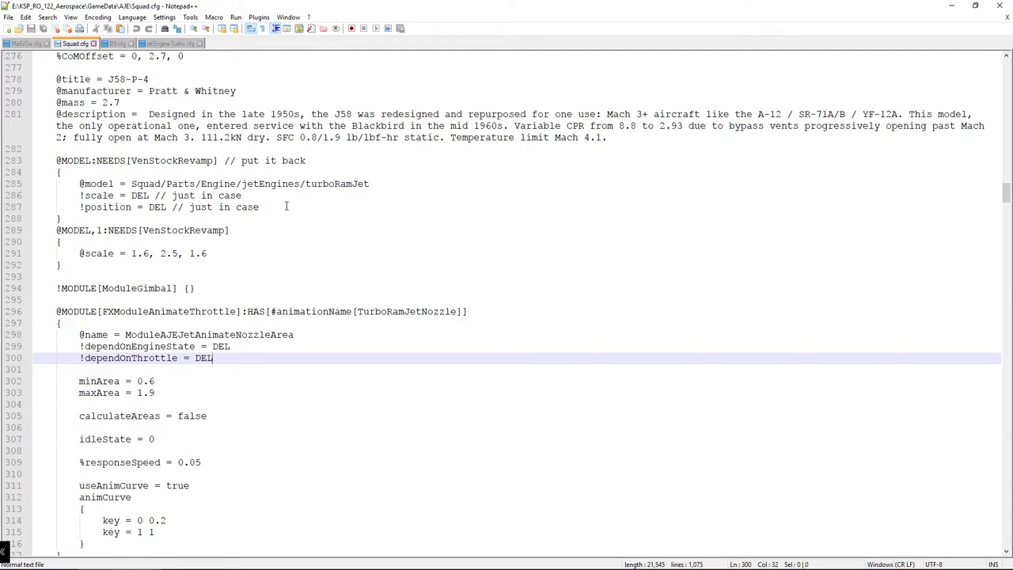
scroll(339, 182, "up", 1)
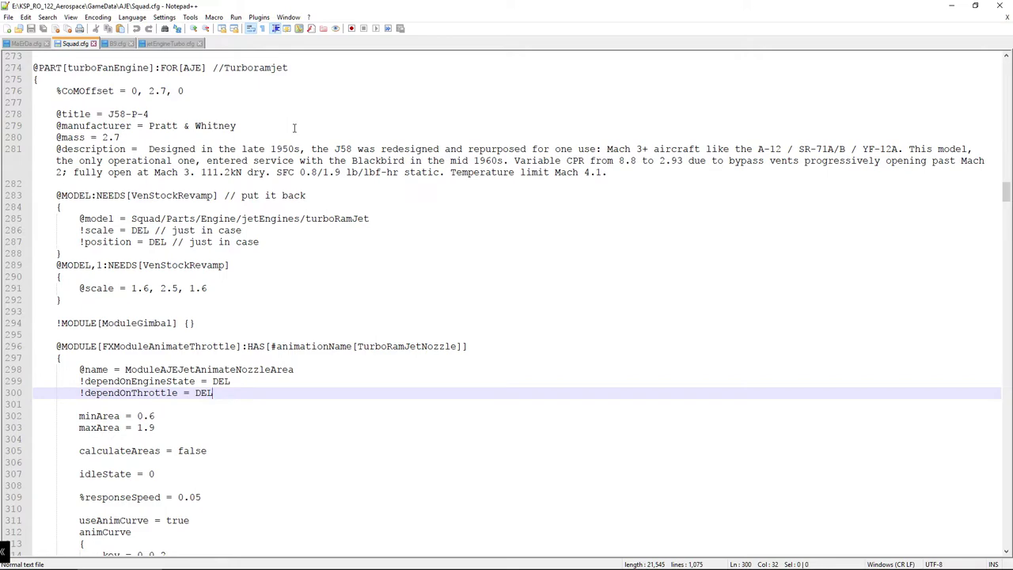
scroll(294, 128, "down", 2)
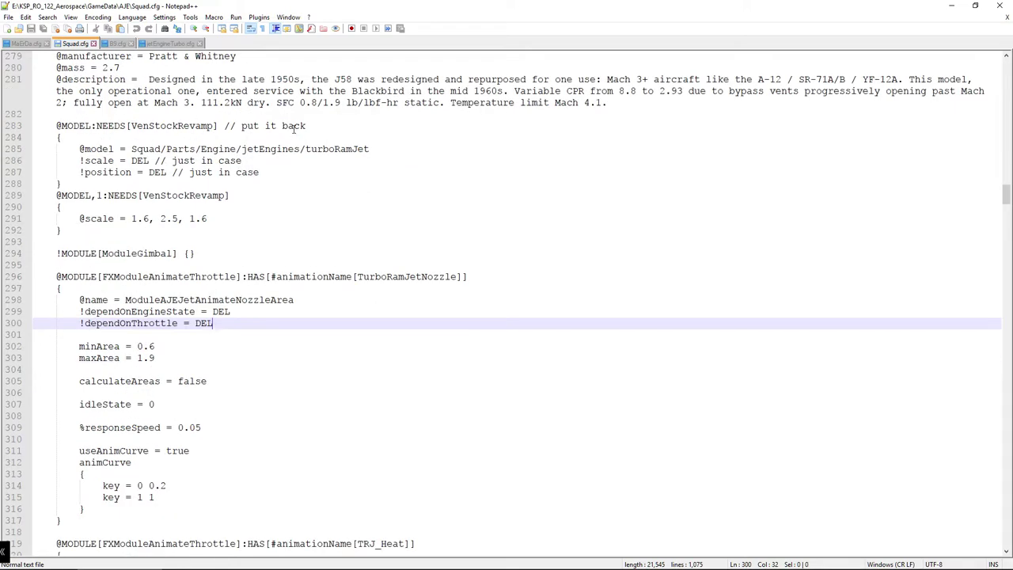
scroll(294, 128, "down", 12)
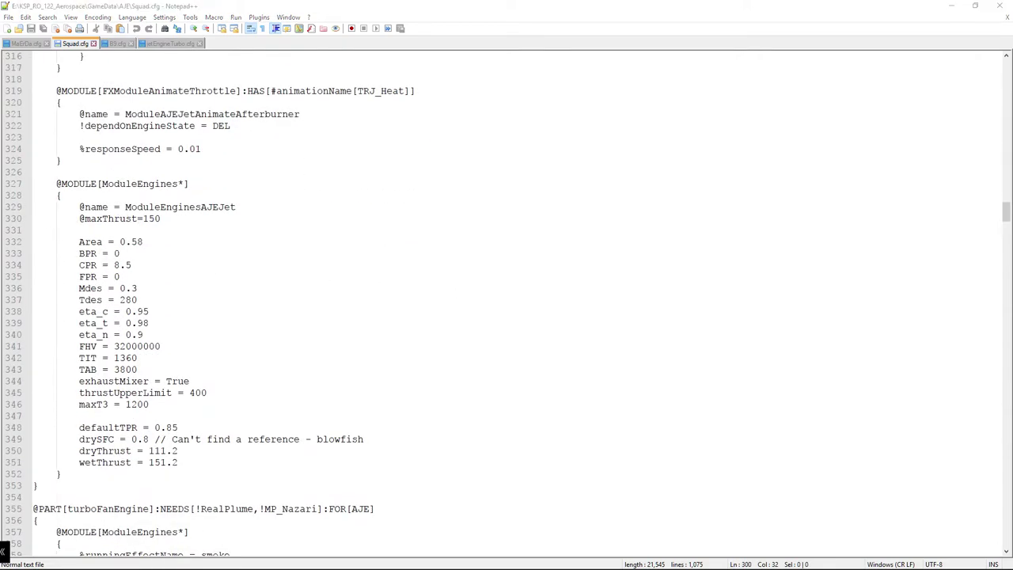
left_click(457, 289)
left_click(178, 252)
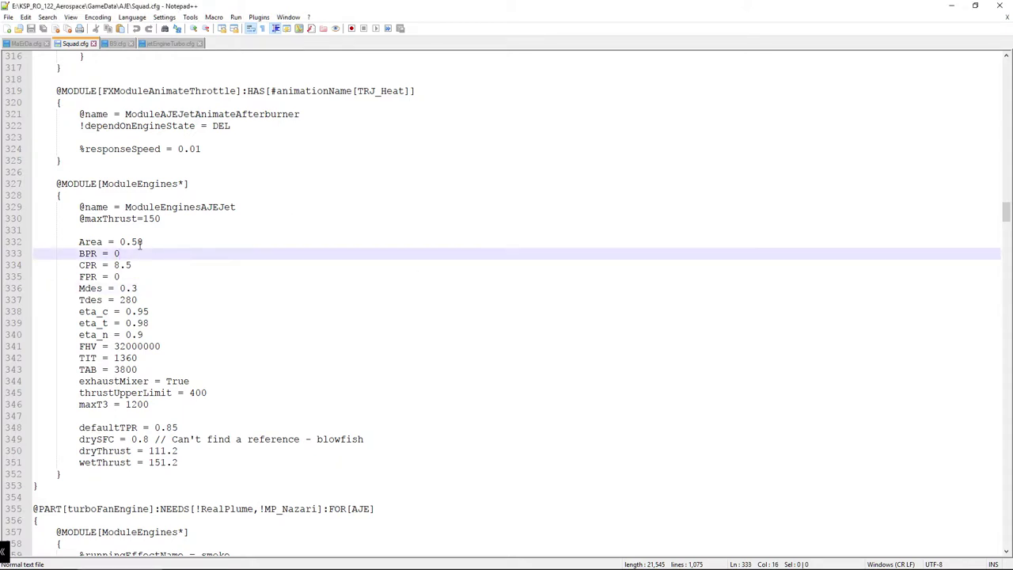
left_click_drag(79, 242, 150, 240)
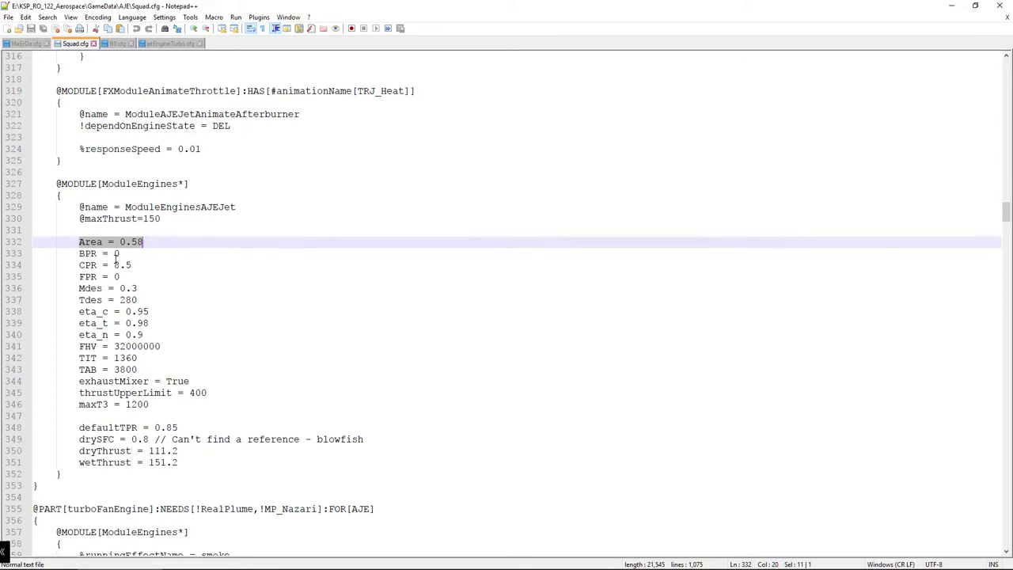
left_click(127, 252)
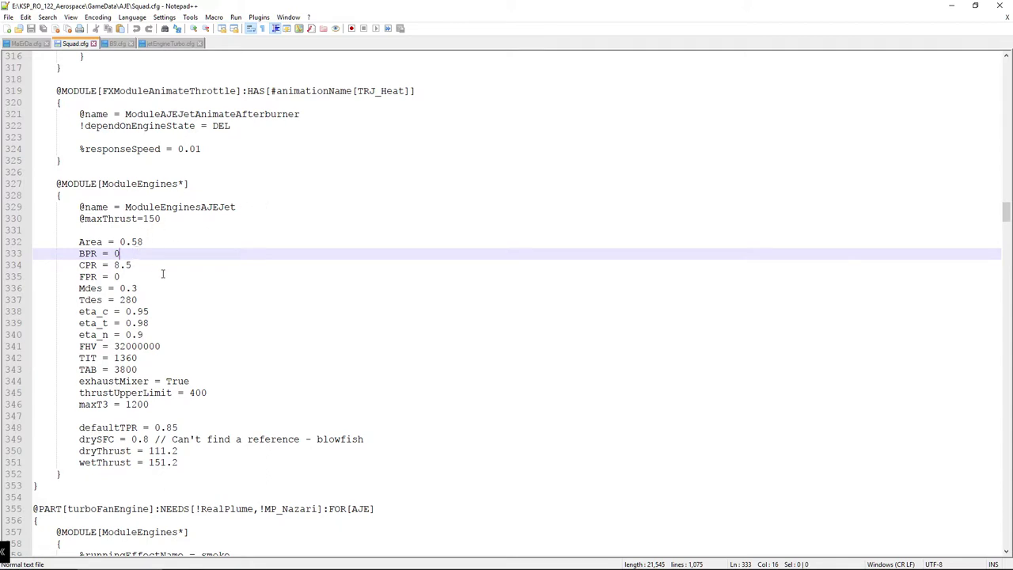
left_click_drag(132, 266, 114, 266)
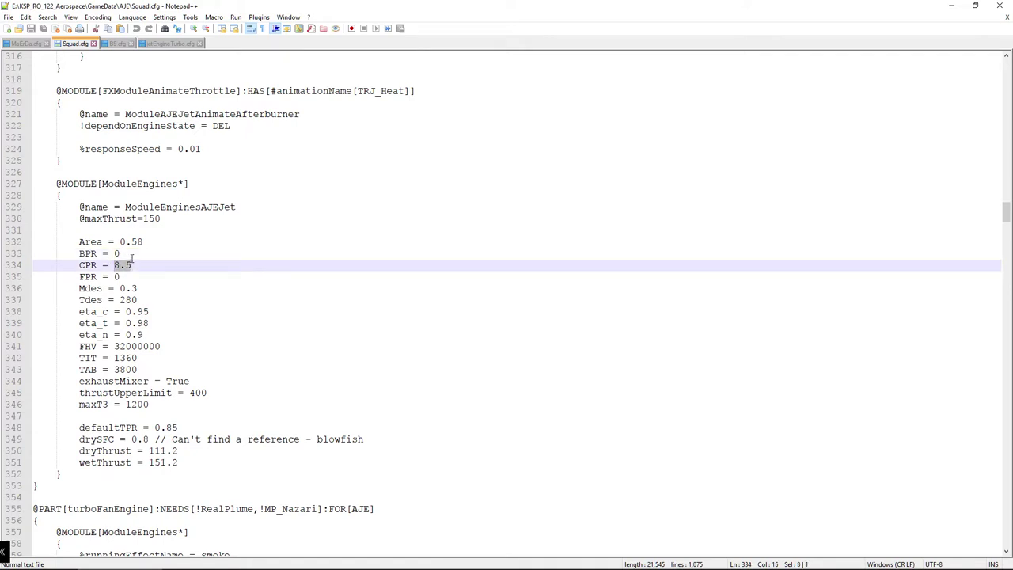
left_click(140, 266)
Step: Bring up maximized Firefox on the Wikipedia J58 article's specifications, showing the 7.5 take-off pressure ratio
key("alt+Tab")
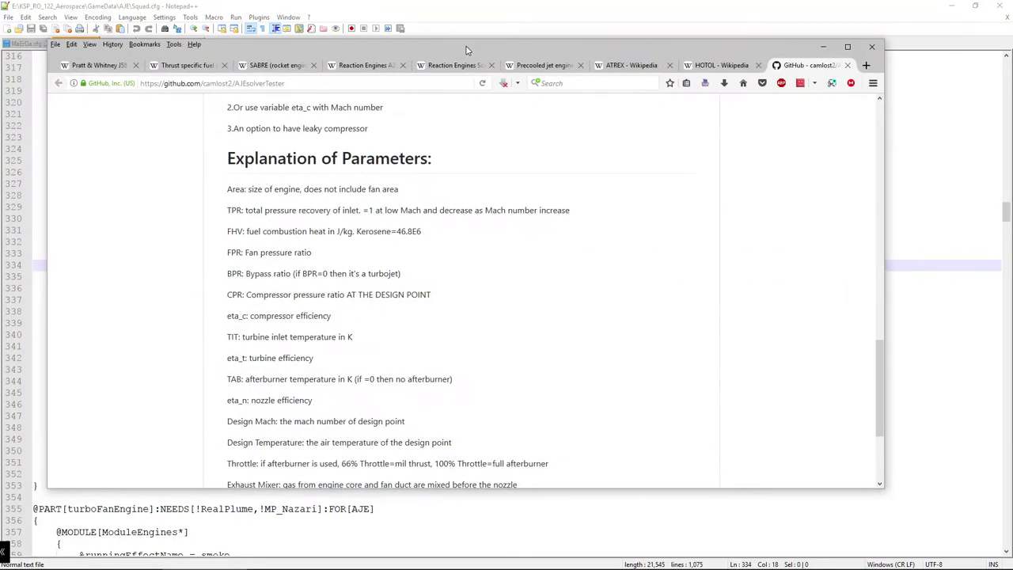
double_click(359, 53)
key("ctrl+Tab")
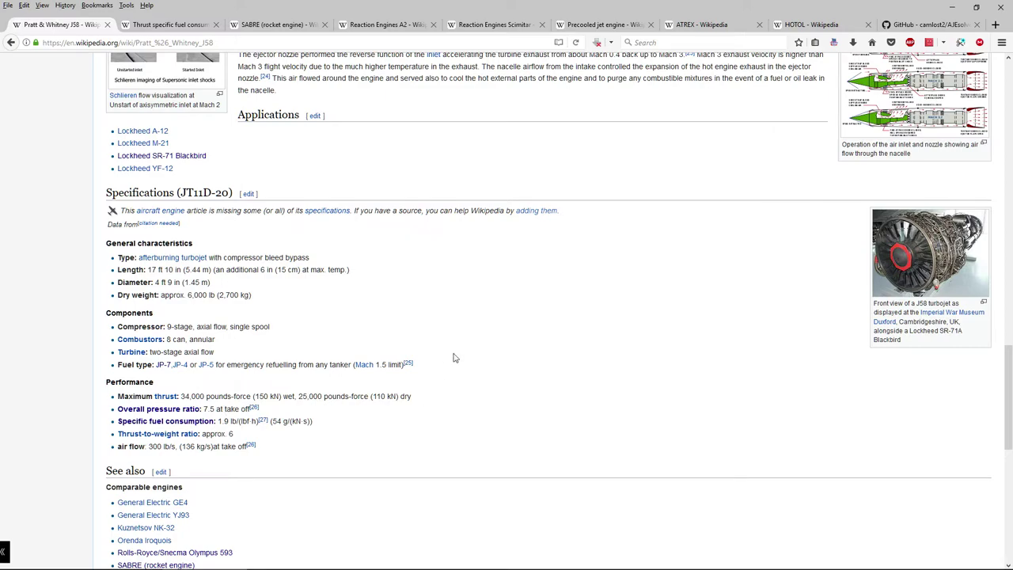
scroll(454, 358, "up", 1)
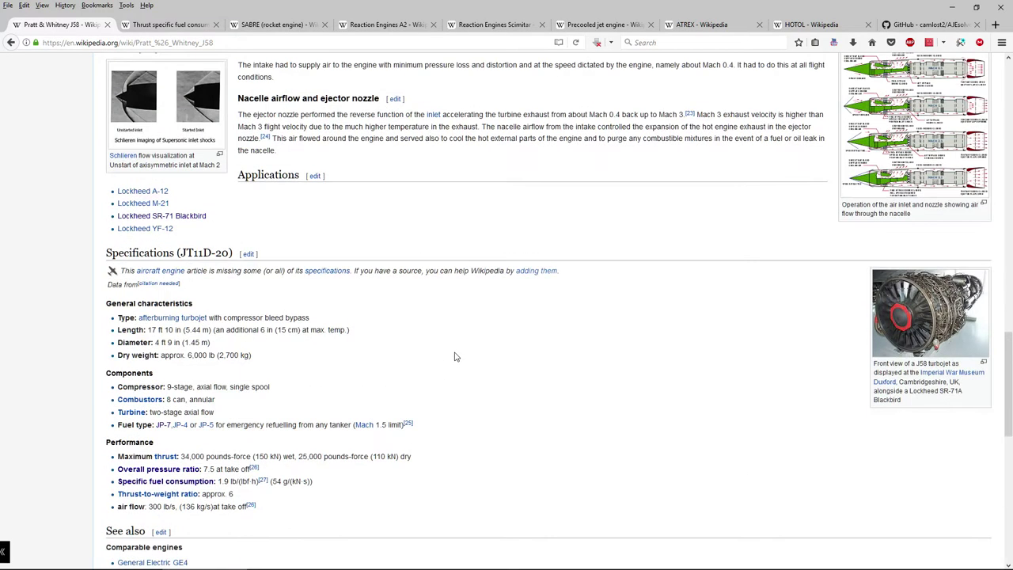